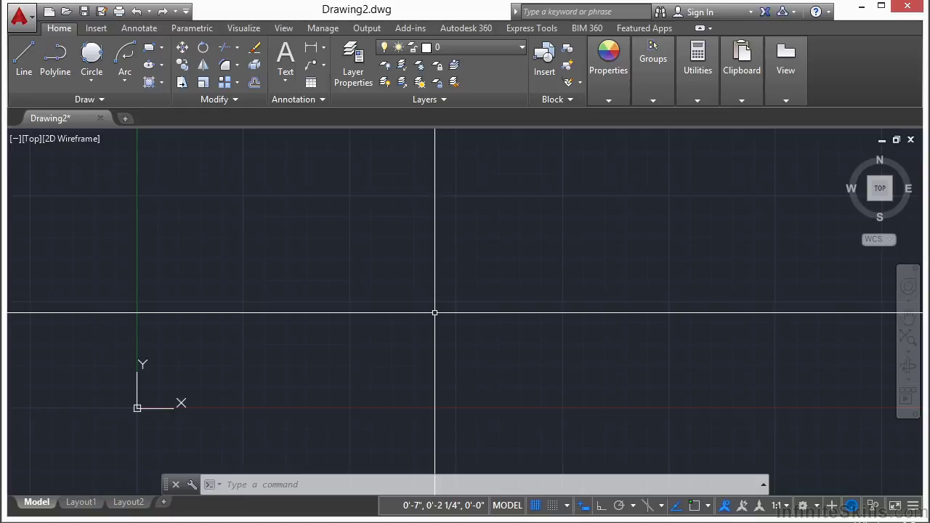
# Turn on object snap in the drafting settings and enable every snap mode except Parallel and Nearest
pyautogui.write('OS')
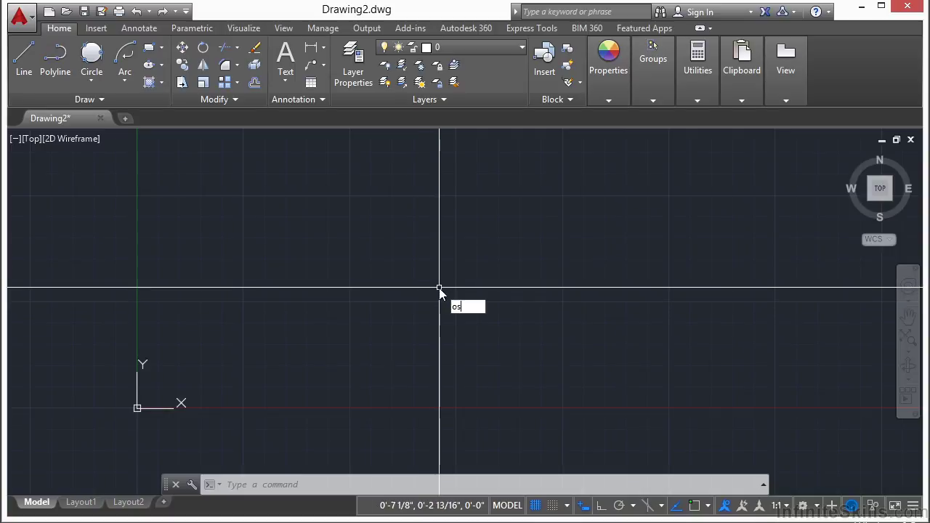
pyautogui.press('Return')
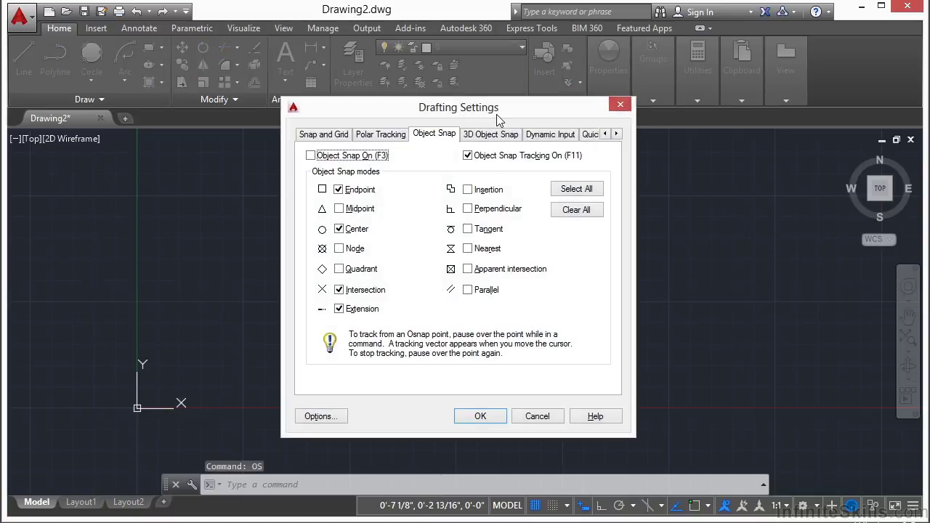
pyautogui.click(426, 138)
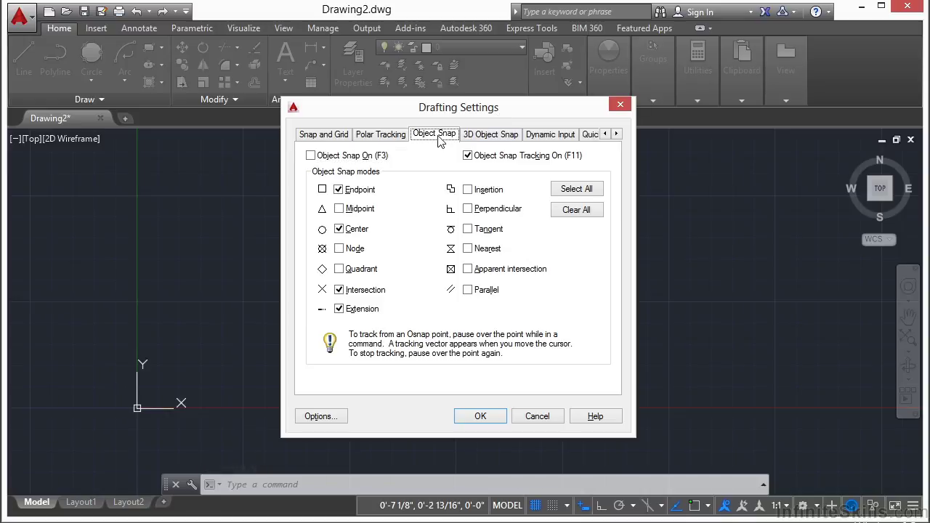
pyautogui.click(318, 158)
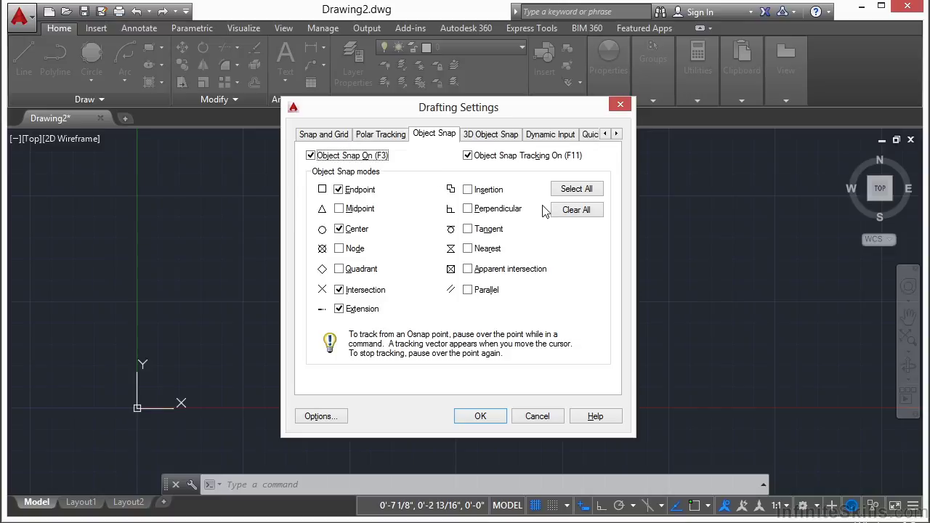
pyautogui.click(570, 191)
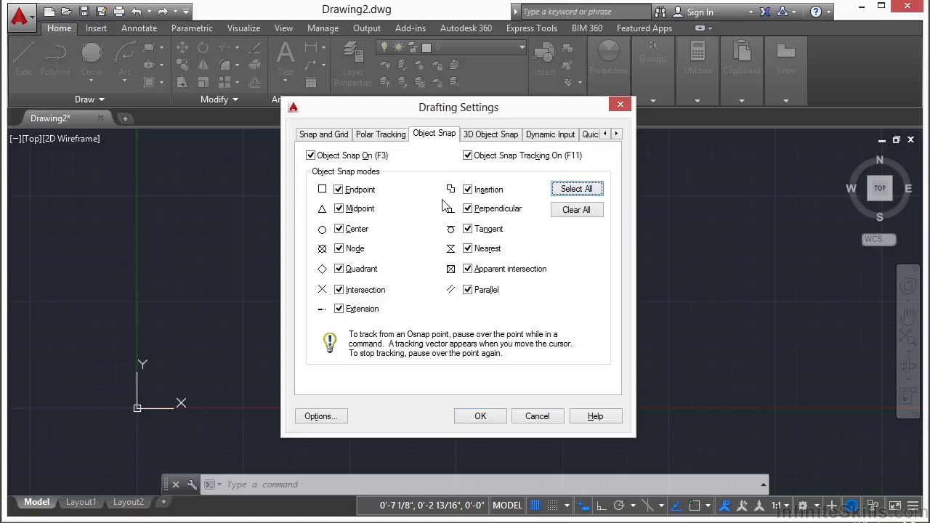
pyautogui.click(476, 291)
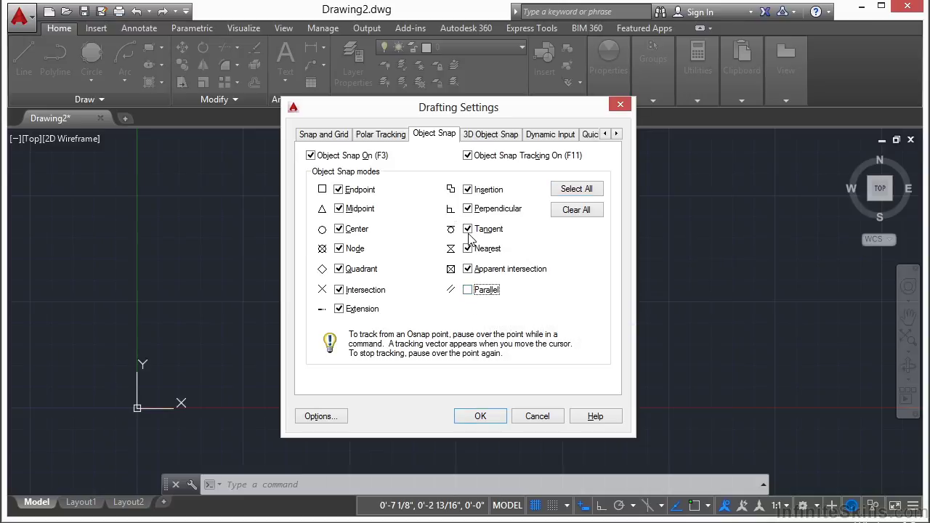
pyautogui.click(469, 249)
pyautogui.click(485, 418)
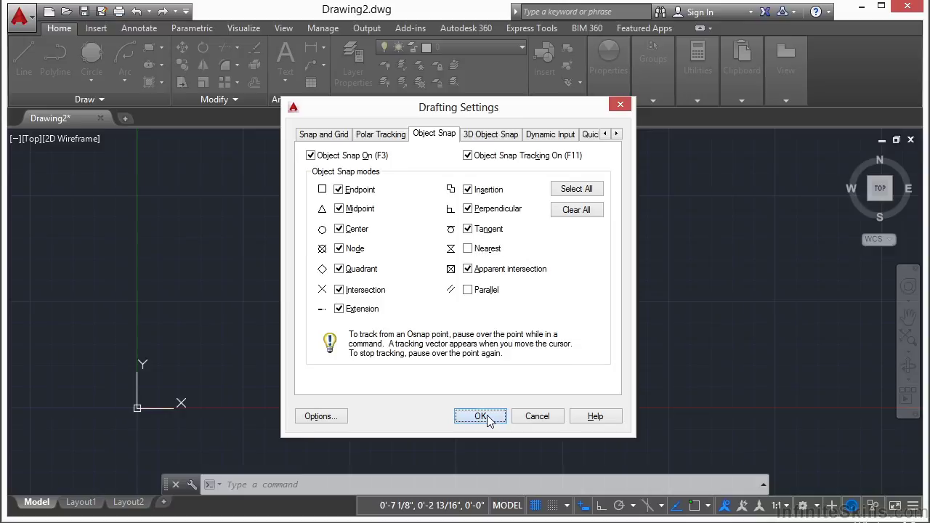
pyautogui.write('l')
pyautogui.press('Return')
pyautogui.press('Escape')
pyautogui.press('Escape')
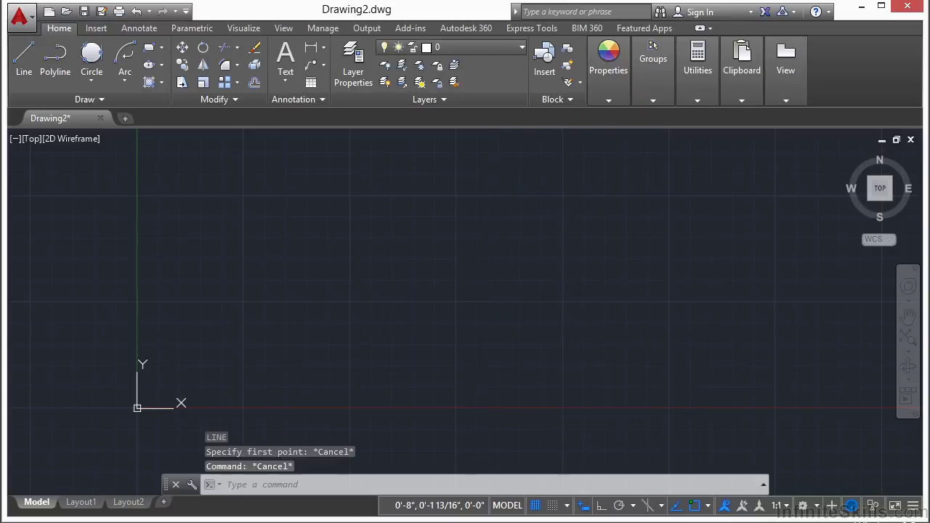
# Draw a rectangle with its upper-left corner at about 4 1/8", 5", extending down and to the right
pyautogui.write('rec')
pyautogui.press('Return')
pyautogui.click(312, 195)
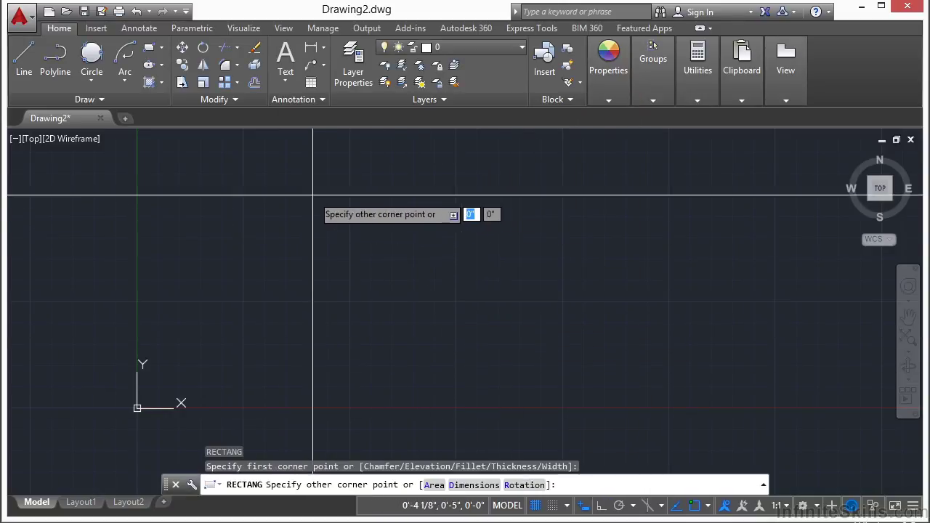
pyautogui.click(484, 306)
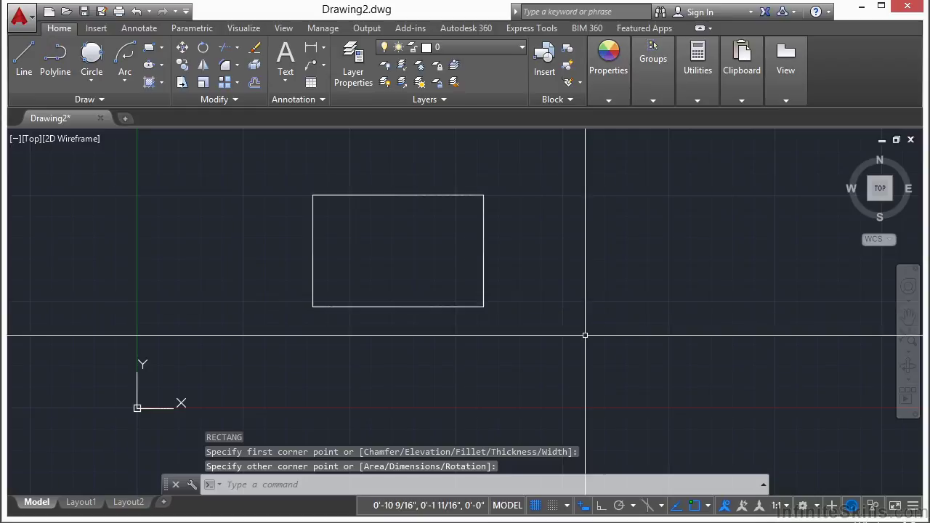
# Start the Circle command and switch object snap off and back on while it waits for a center point
pyautogui.write('c')
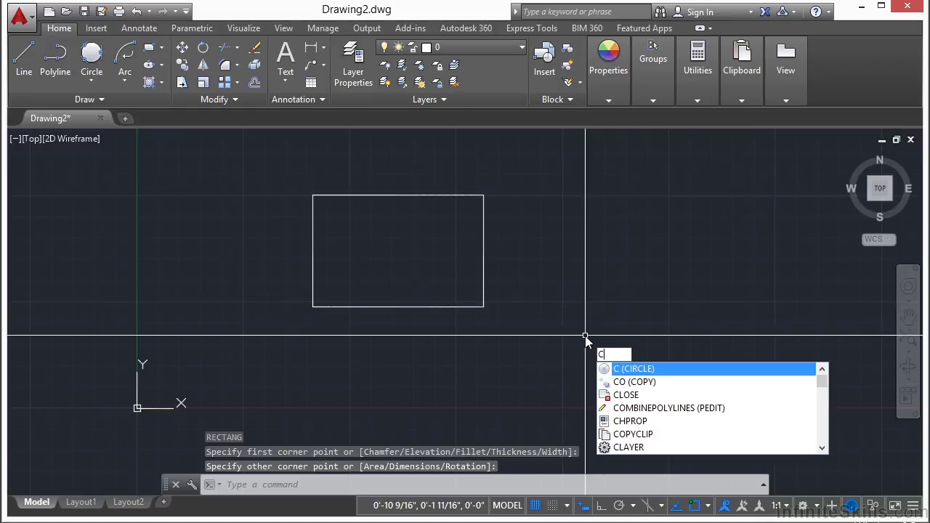
pyautogui.press('Return')
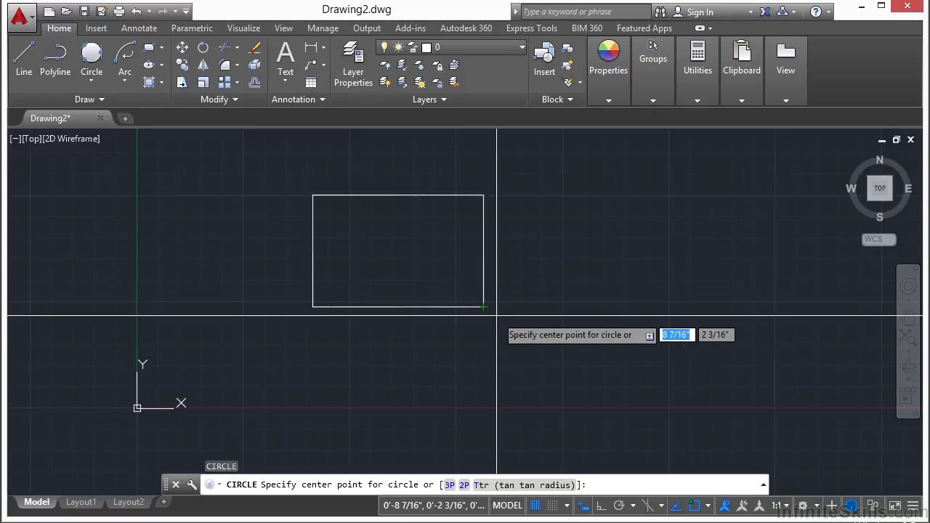
pyautogui.press('F3')
pyautogui.press('F3')
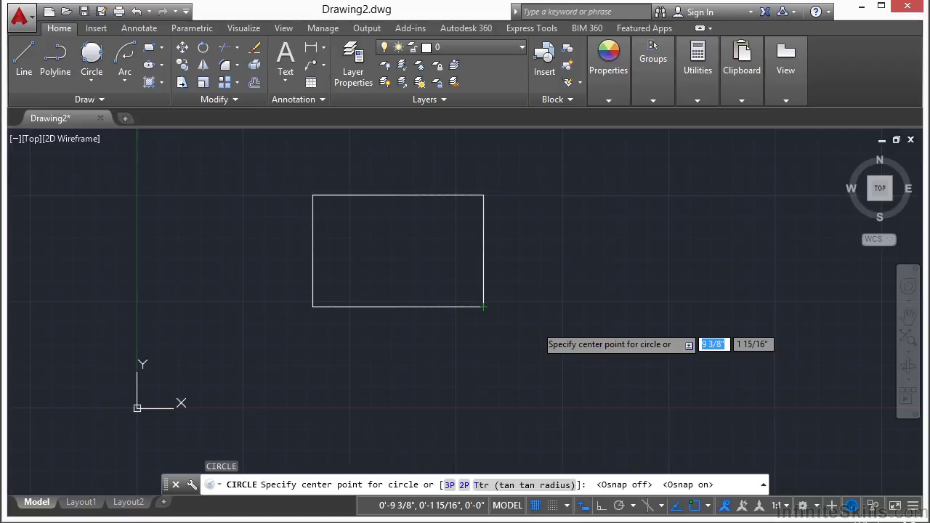
pyautogui.click(696, 507)
pyautogui.click(696, 506)
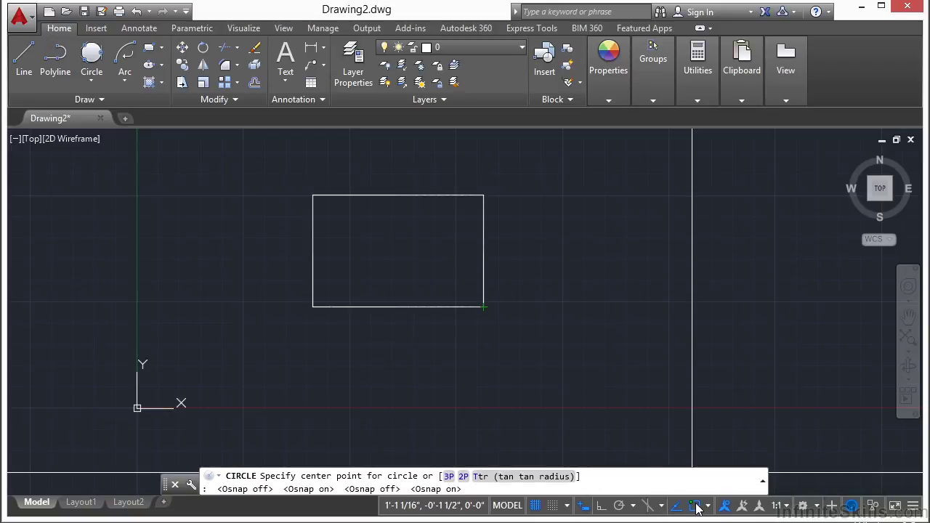
pyautogui.click(696, 506)
pyautogui.click(696, 506)
# Review the running object snap modes and their full settings without changing any of them
pyautogui.click(709, 506)
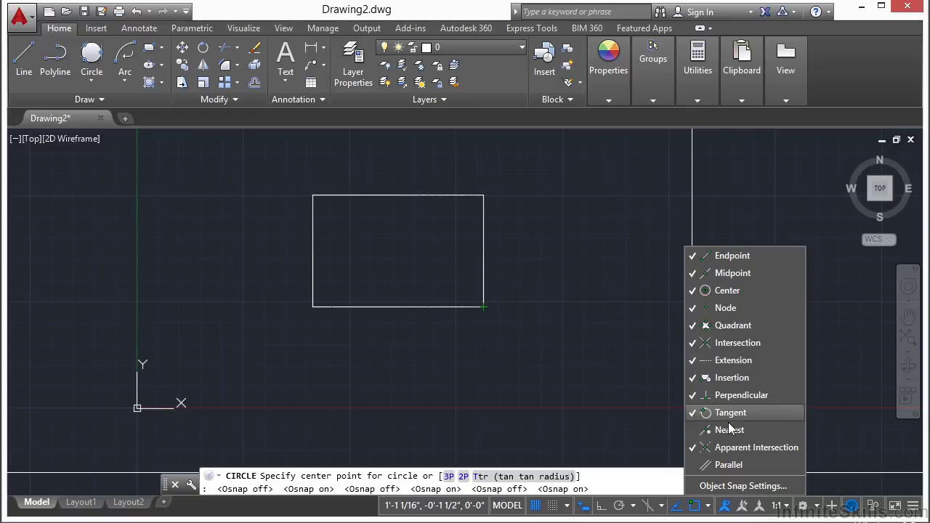
pyautogui.click(723, 487)
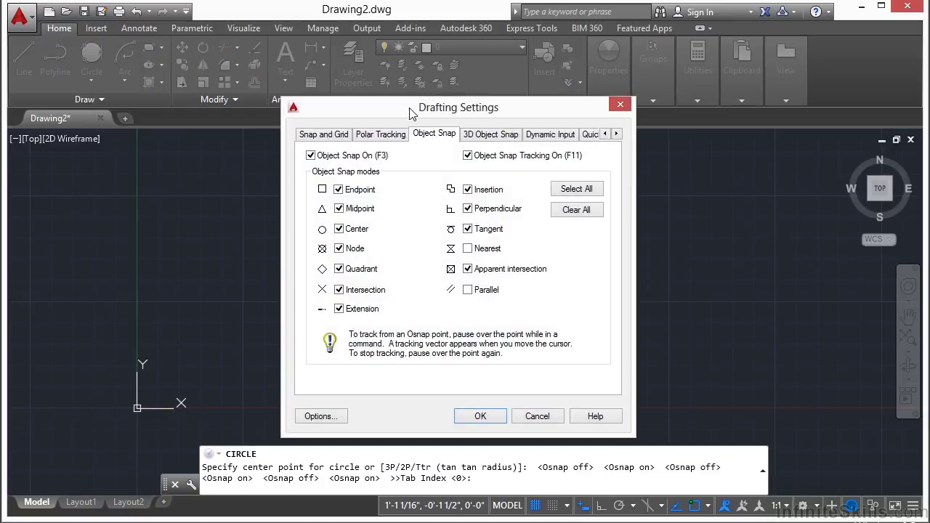
pyautogui.click(620, 106)
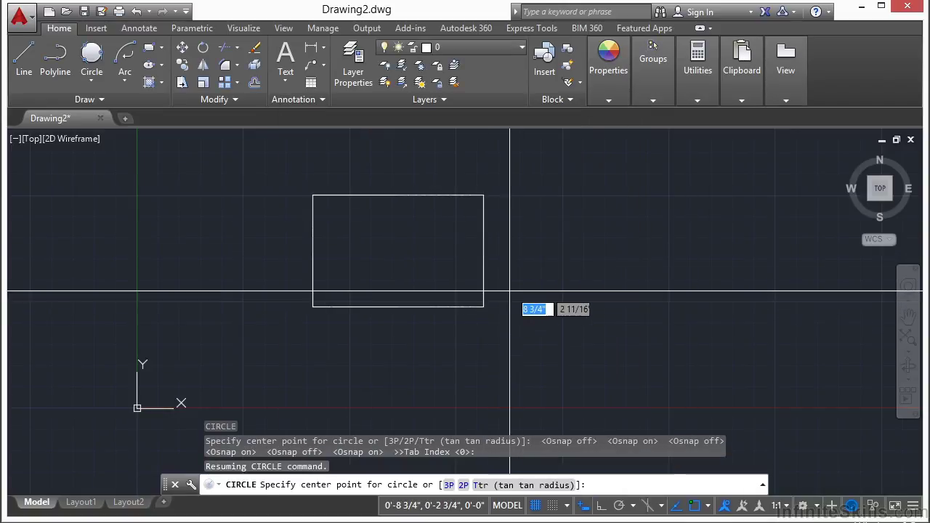
# Center the circle on the rectangle's lower-right corner and take its radius to the midpoint of the right side
pyautogui.click(484, 306)
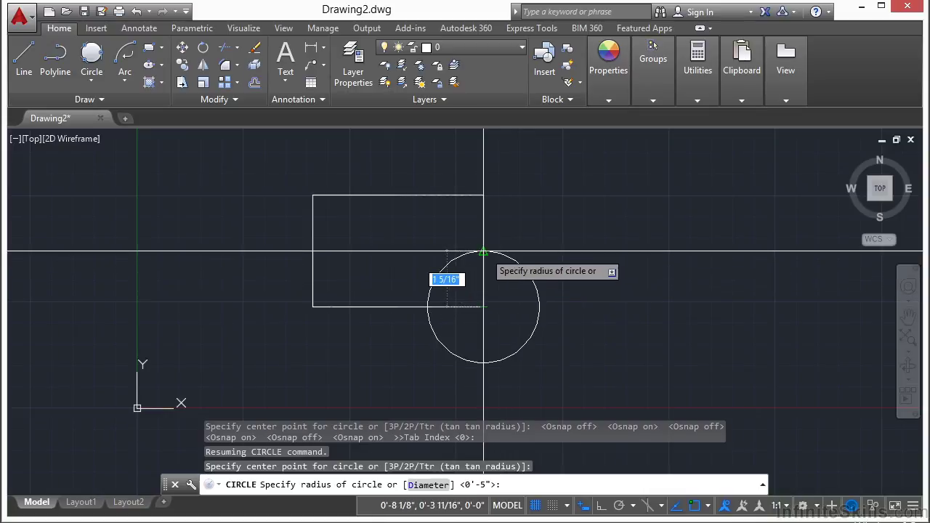
pyautogui.click(485, 252)
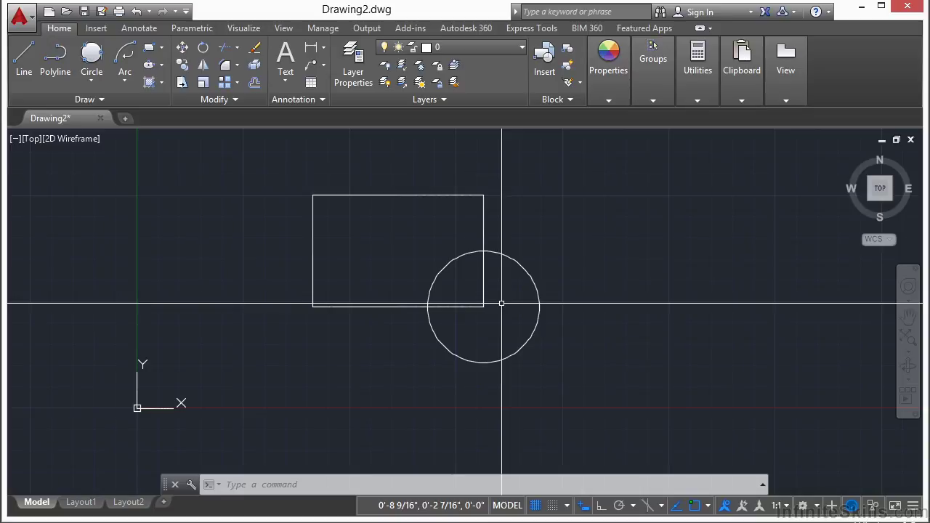
# Draw a circle centered on the rectangle's lower-left corner, using an Endpoint snap override to set its radius to the upper-left corner
pyautogui.write('c')
pyautogui.press('Return')
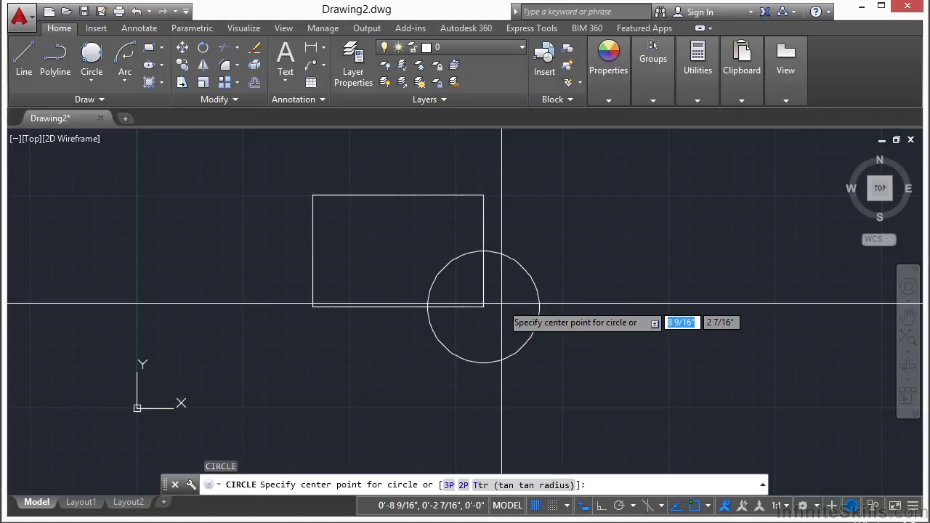
pyautogui.click(312, 306)
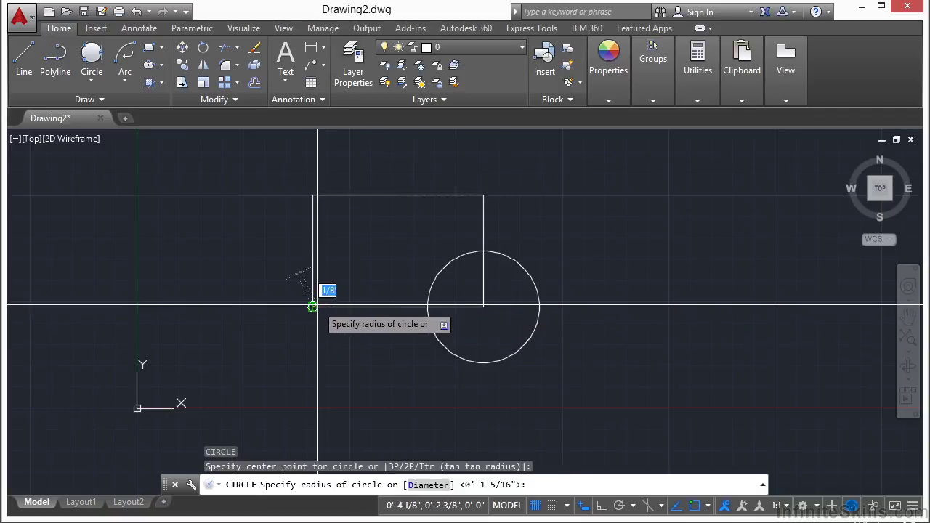
pyautogui.rightClick(328, 243)
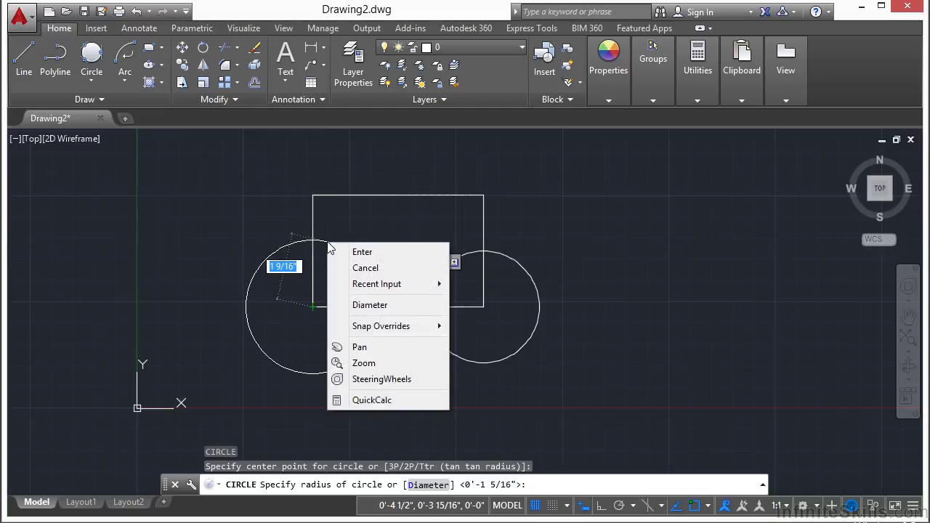
pyautogui.moveTo(387, 331)
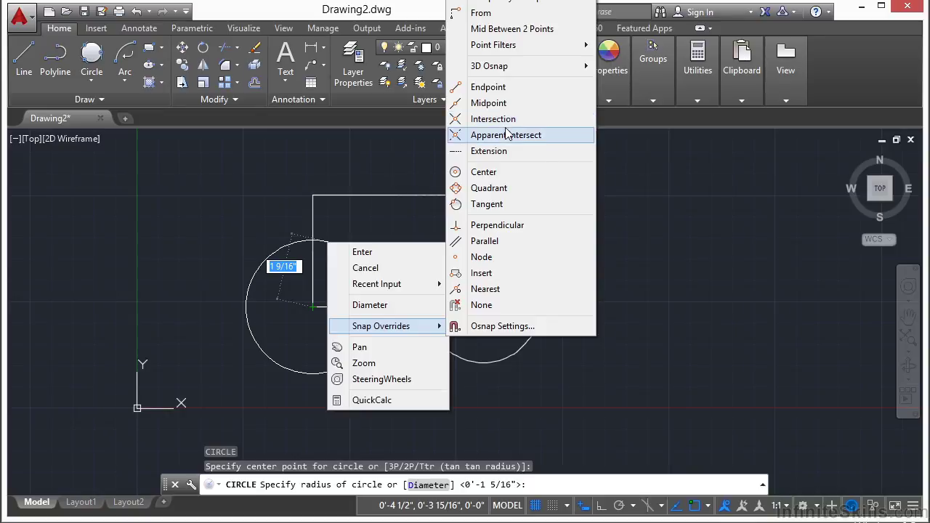
pyautogui.click(499, 89)
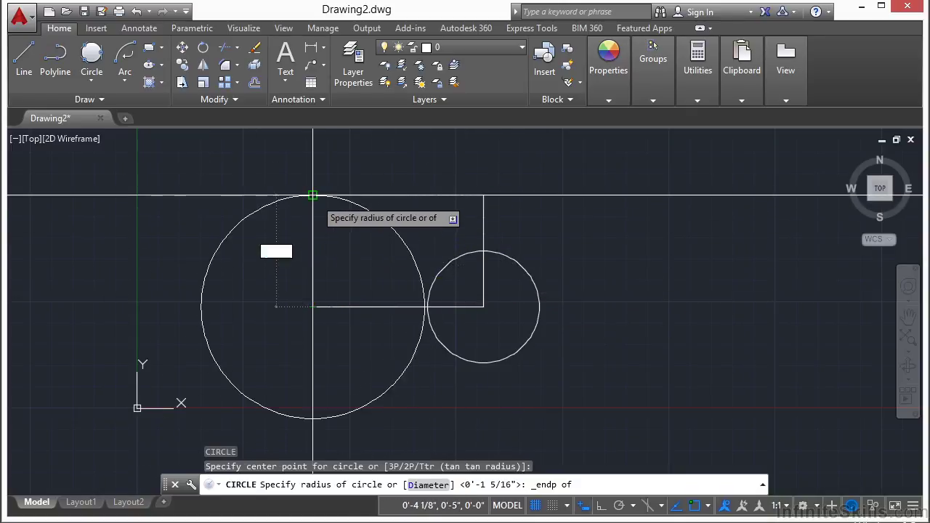
pyautogui.click(313, 195)
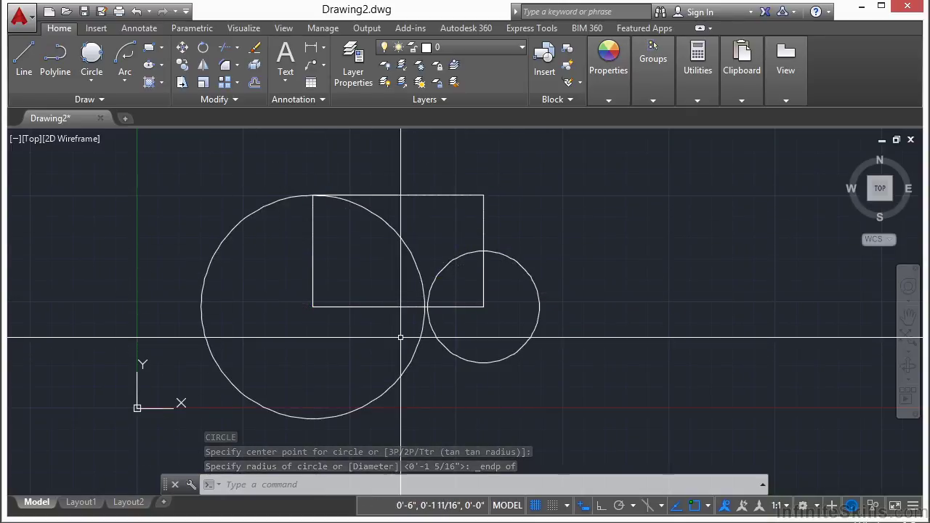
# Review the object snap modes in the drafting settings, including the description of Quadrant
pyautogui.write('OS')
pyautogui.press('Return')
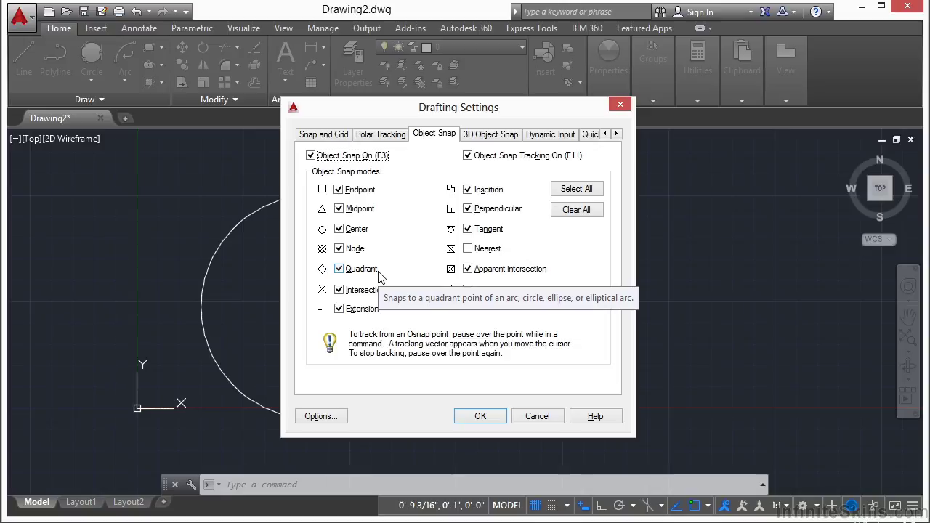
pyautogui.click(491, 419)
# Draw a closed diamond of four lines joining the quadrant points of the large circle
pyautogui.write('l')
pyautogui.press('Return')
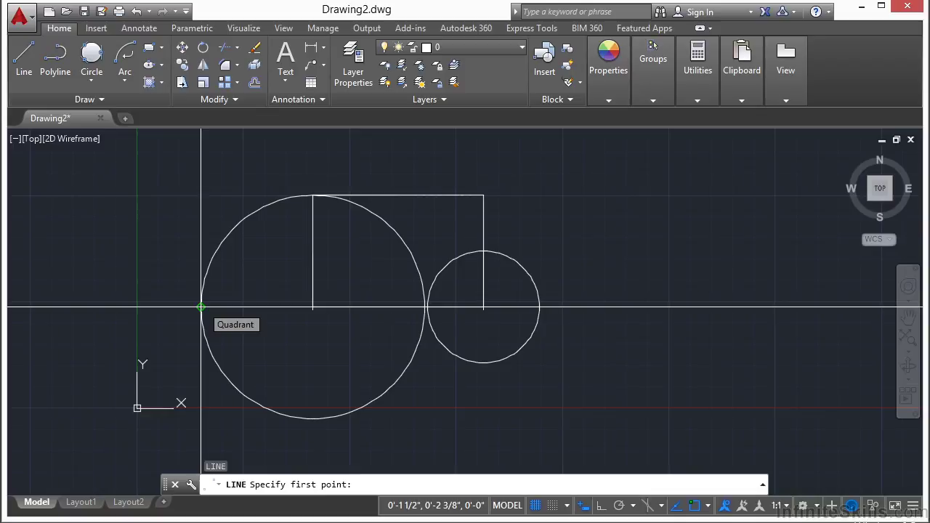
pyautogui.click(202, 307)
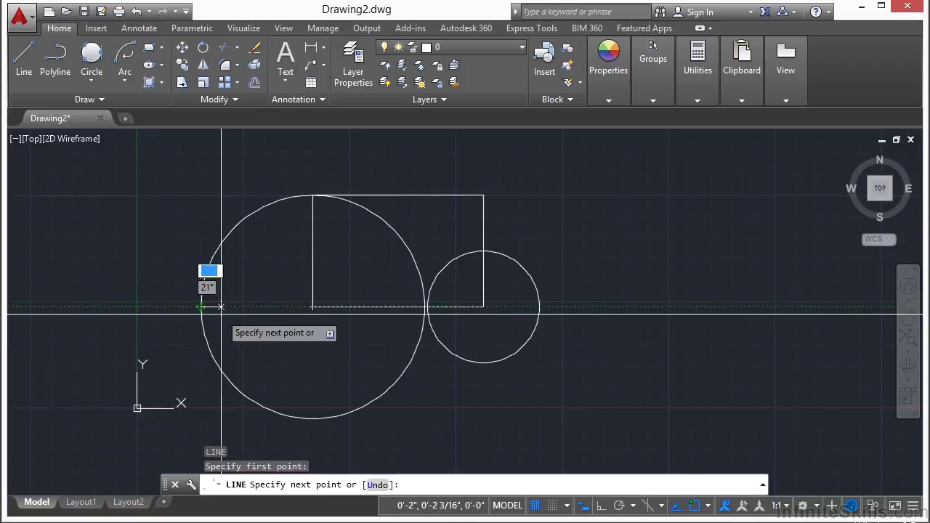
pyautogui.click(312, 195)
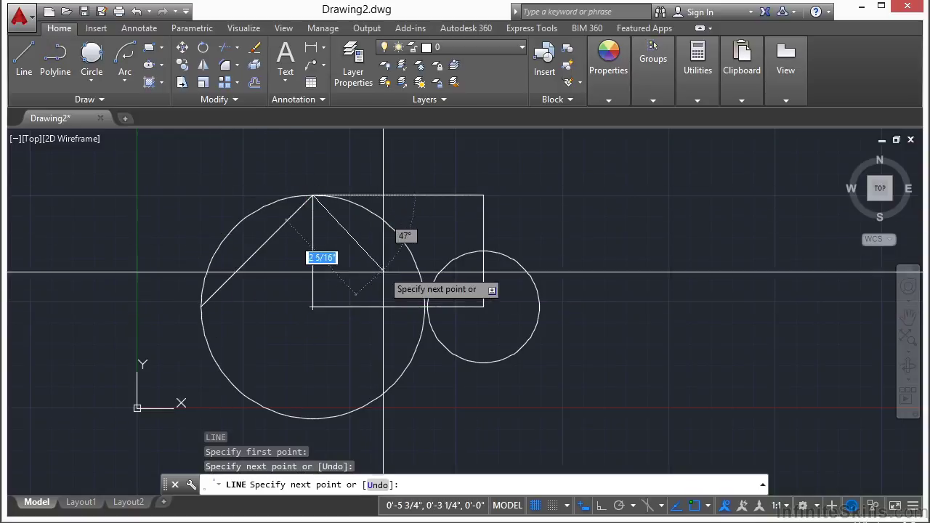
pyautogui.click(425, 307)
pyautogui.click(312, 419)
pyautogui.click(201, 307)
pyautogui.press('Return')
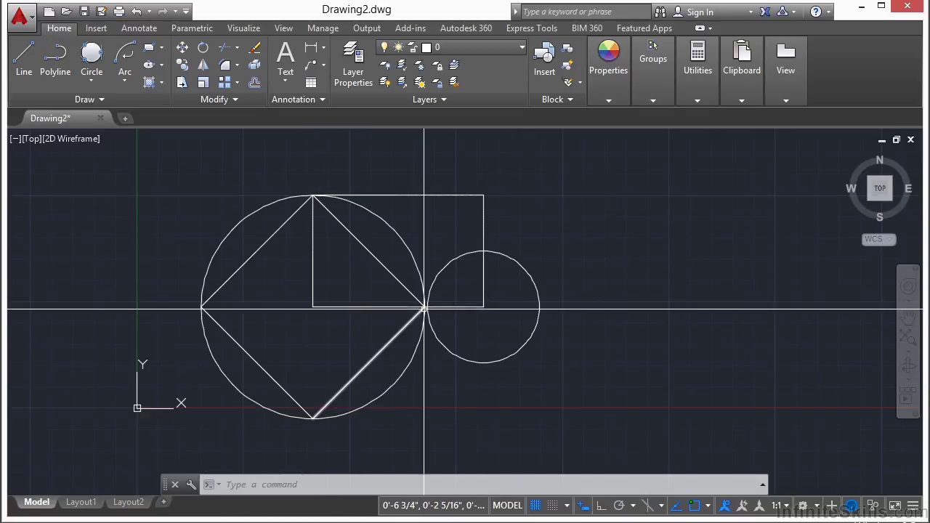
# Draw a tall, narrow ellipse in the empty area to the right of the circles
pyautogui.write('el')
pyautogui.press('Return')
pyautogui.scroll(-2, 180, 306)
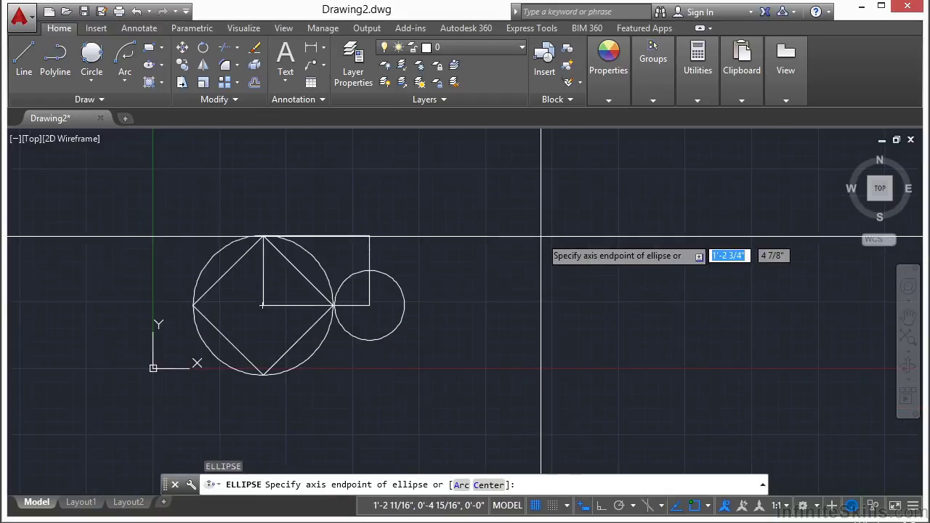
pyautogui.click(508, 218)
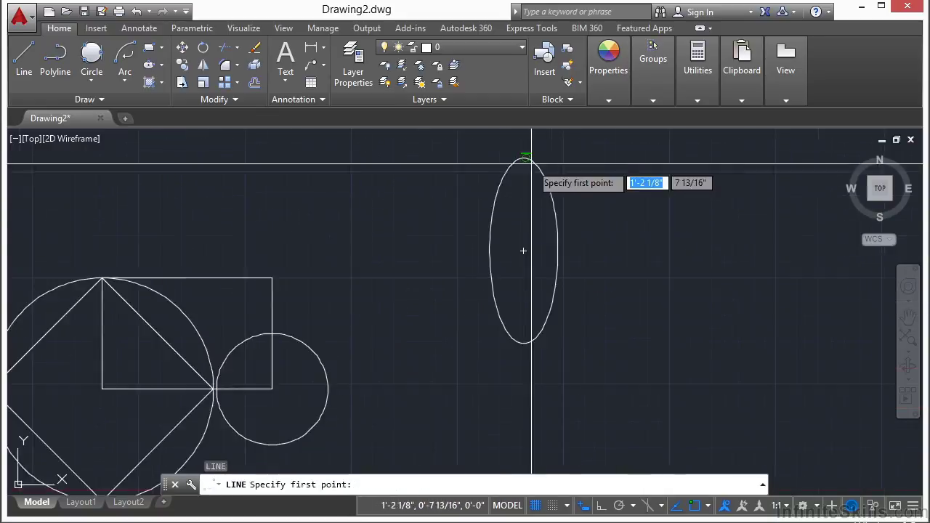
# Draw a vertical line with Ortho on, running from the ellipse's center to beyond its top quadrant point
pyautogui.scroll(4, 531, 164)
pyautogui.scroll(5, 511, 148)
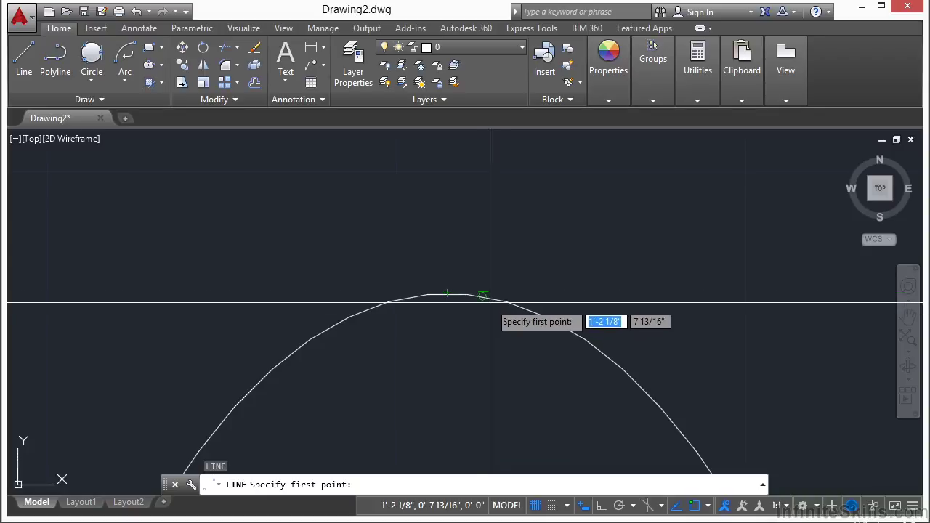
pyautogui.scroll(-6, 483, 295)
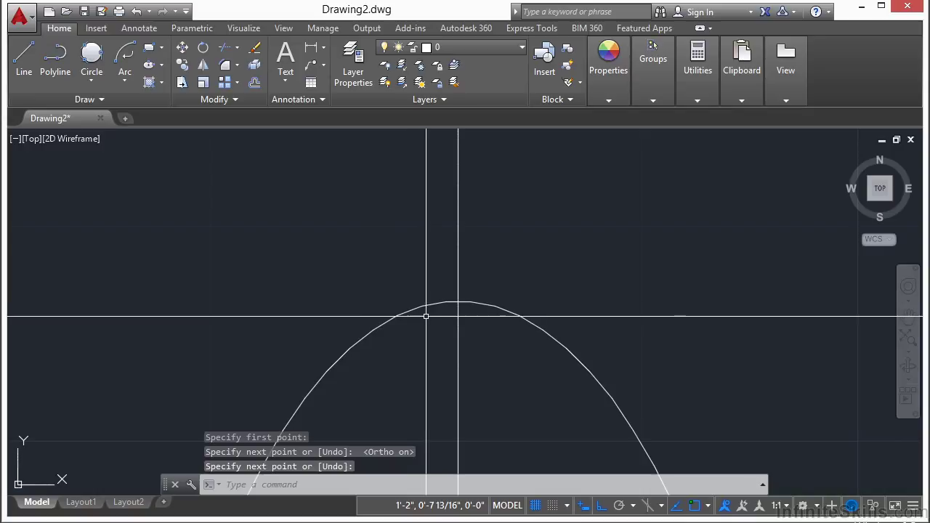
pyautogui.scroll(-3, 460, 252)
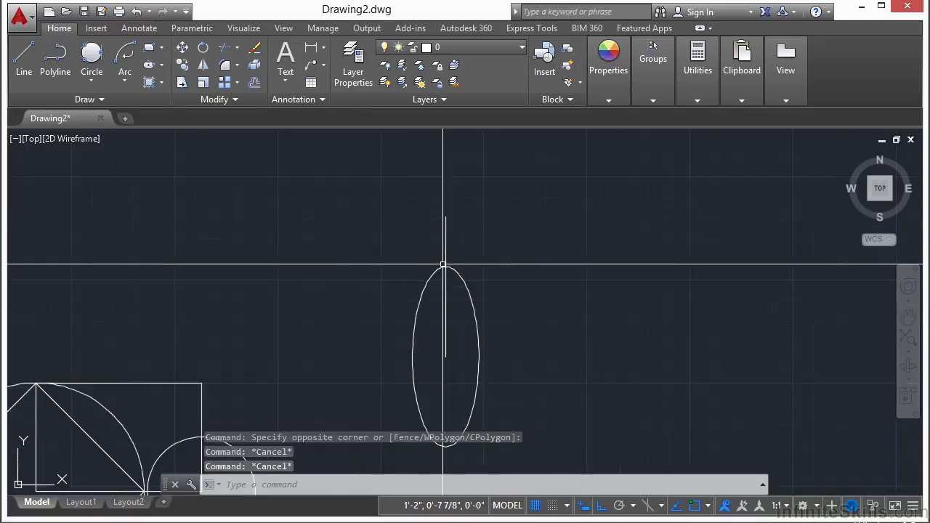
# Open the object snap drafting settings to review the Extension mode
pyautogui.scroll(-4, 444, 265)
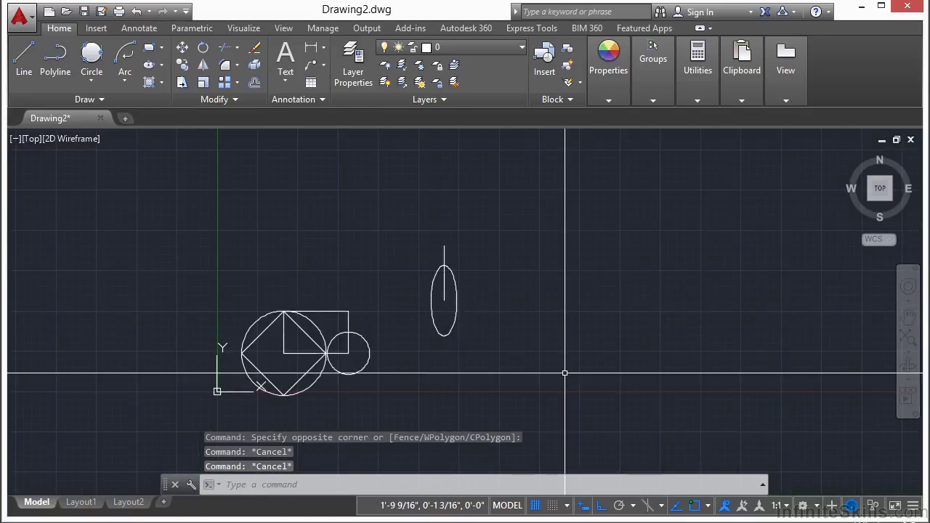
pyautogui.write('os')
pyautogui.press('Return')
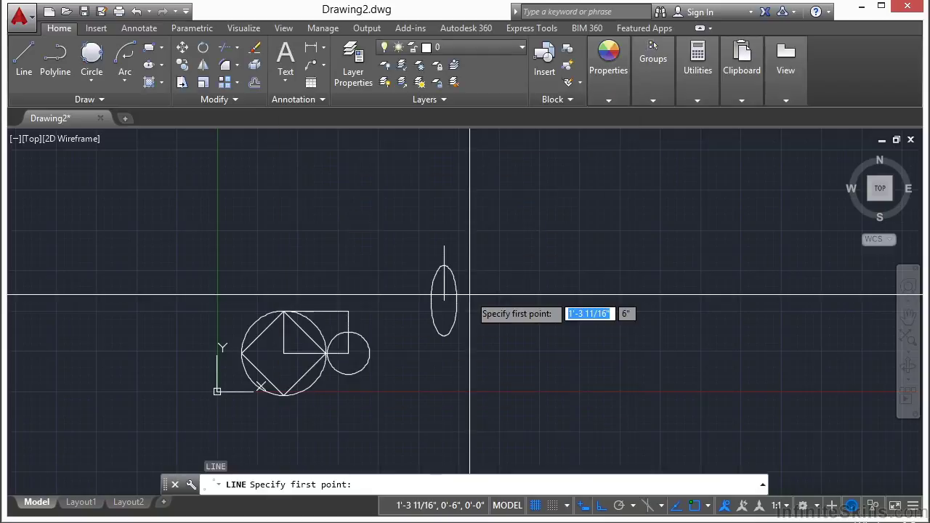
# Try starting a line at a point above the ellipse's vertical line, aligned with its upper endpoint by the Extension snap
pyautogui.scroll(4, 465, 262)
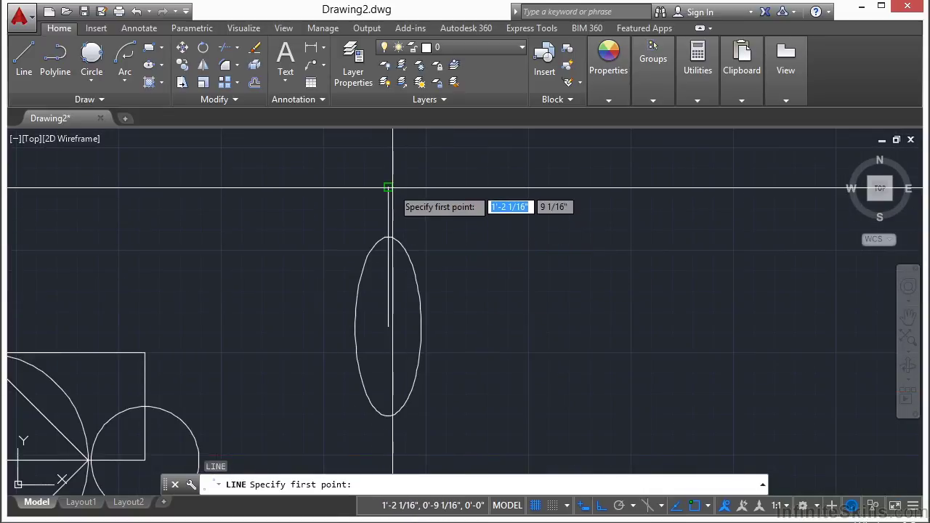
pyautogui.click(392, 147)
pyautogui.moveTo(446, 205); pyautogui.dragTo(446, 270, button='middle')
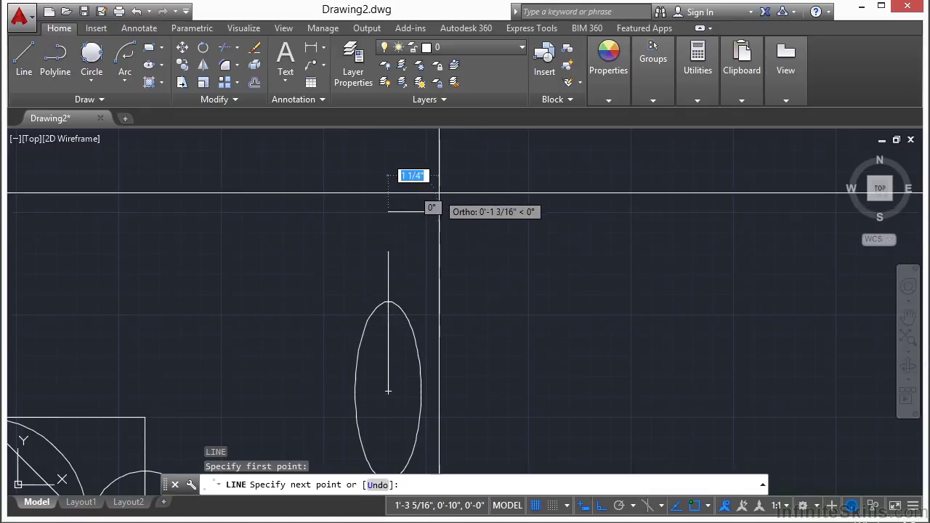
pyautogui.press('Escape')
pyautogui.scroll(-2, 458, 202)
pyautogui.moveTo(467, 264); pyautogui.dragTo(484, 218, button='middle')
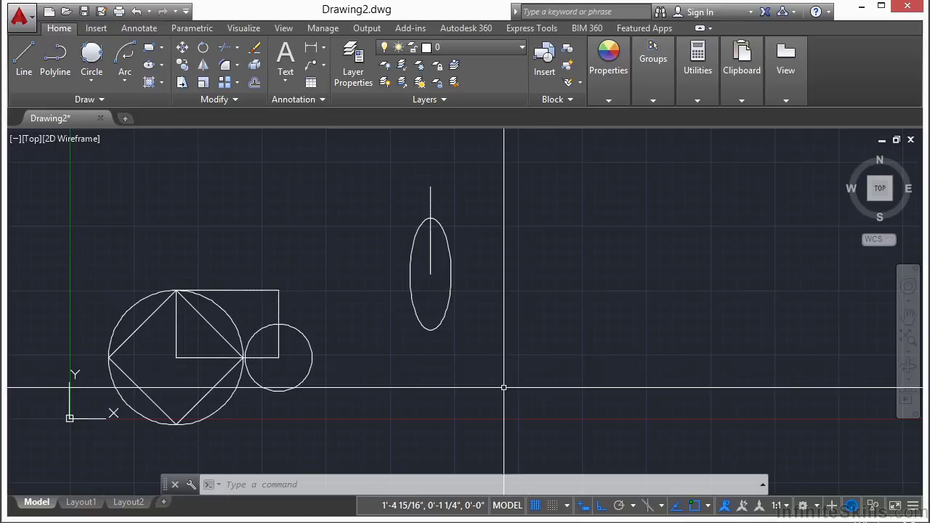
# Review the description of the Nearest snap mode in the drafting settings and close them without changes
pyautogui.write('os')
pyautogui.press('Return')
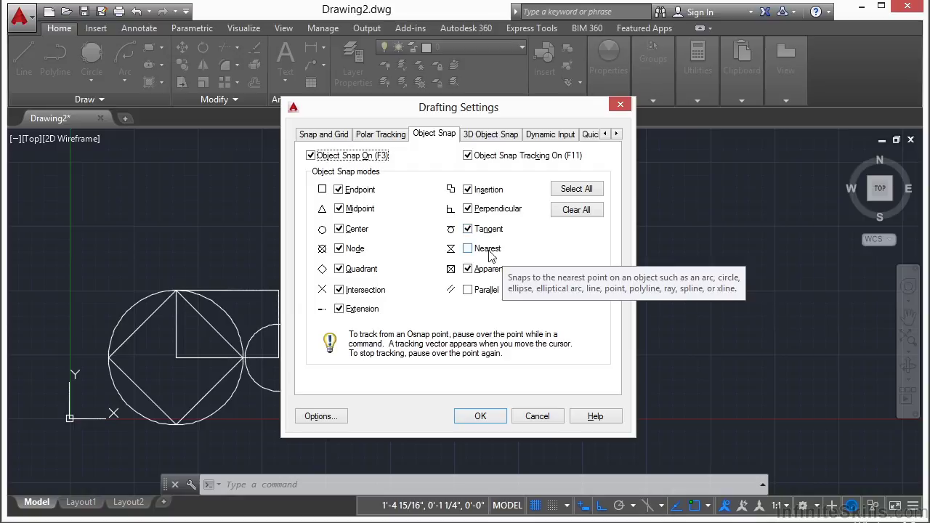
pyautogui.click(537, 416)
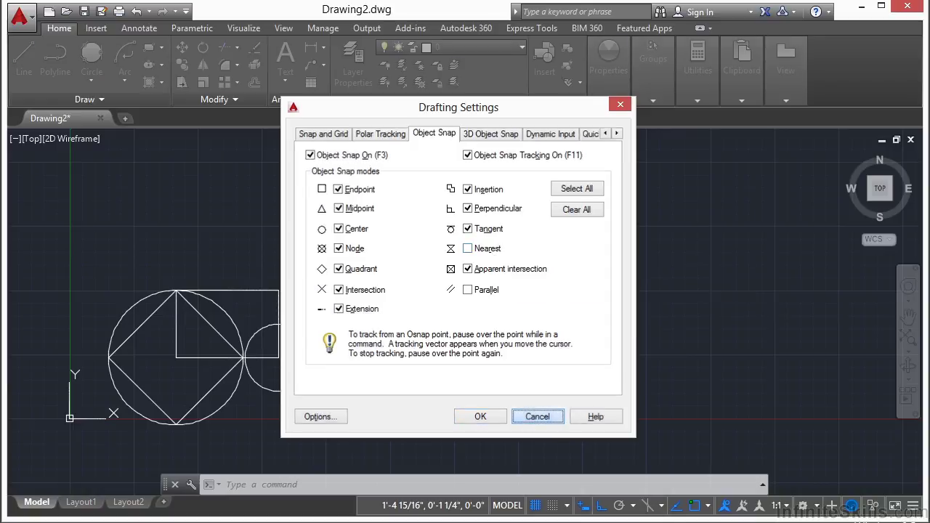
# Draw a short vertical line upward from the rectangle's top edge, picking its start point with the Nearest snap override (nea)
pyautogui.write('l')
pyautogui.press('Return')
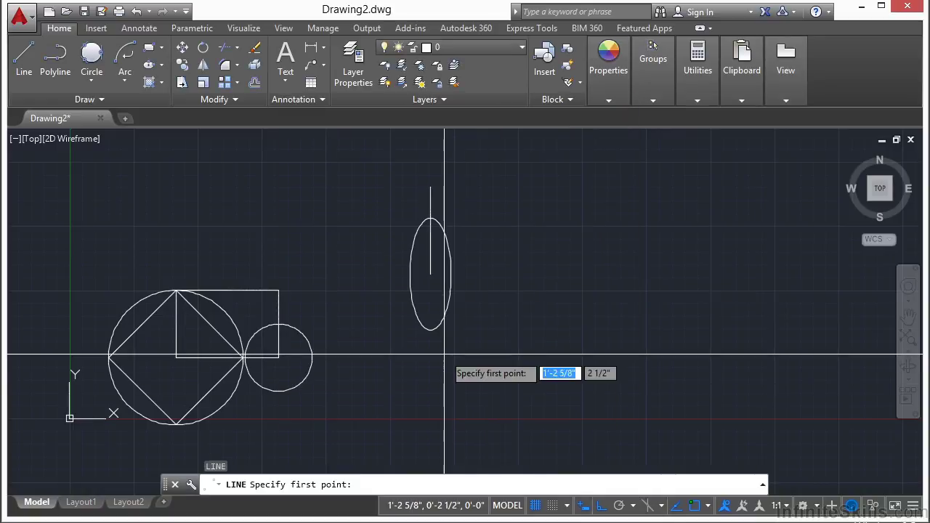
pyautogui.scroll(4, 255, 239)
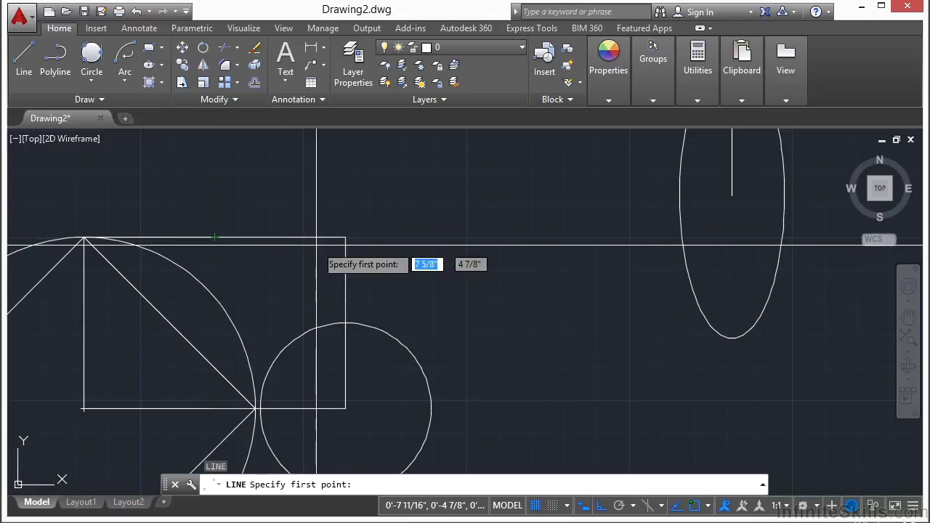
pyautogui.write('nea')
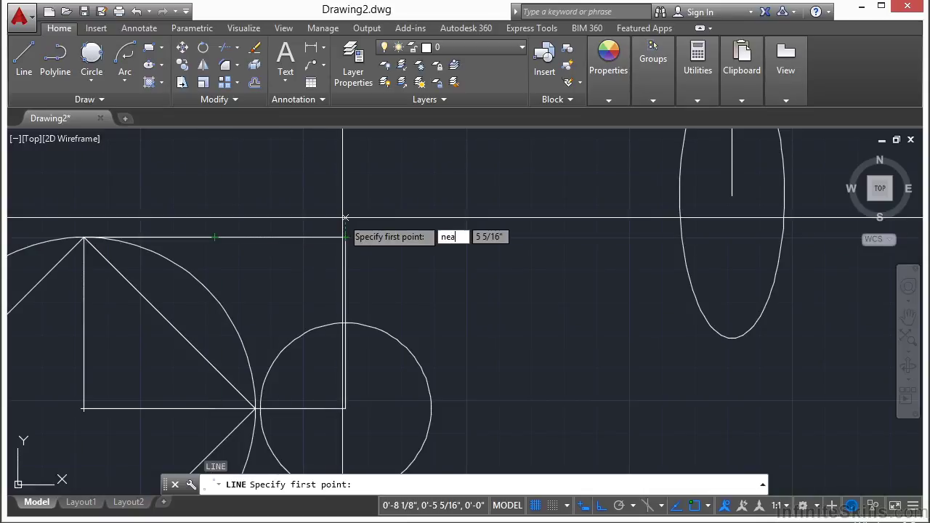
pyautogui.press('Return')
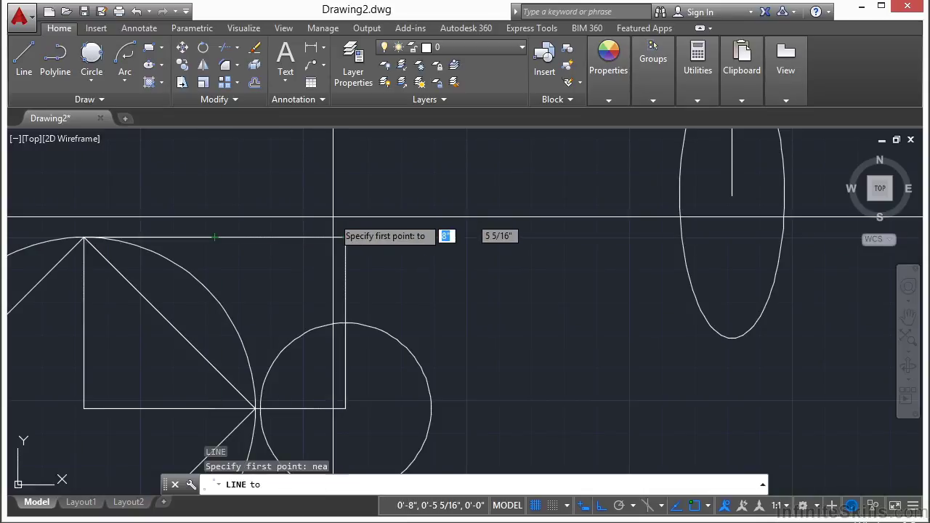
pyautogui.click(281, 237)
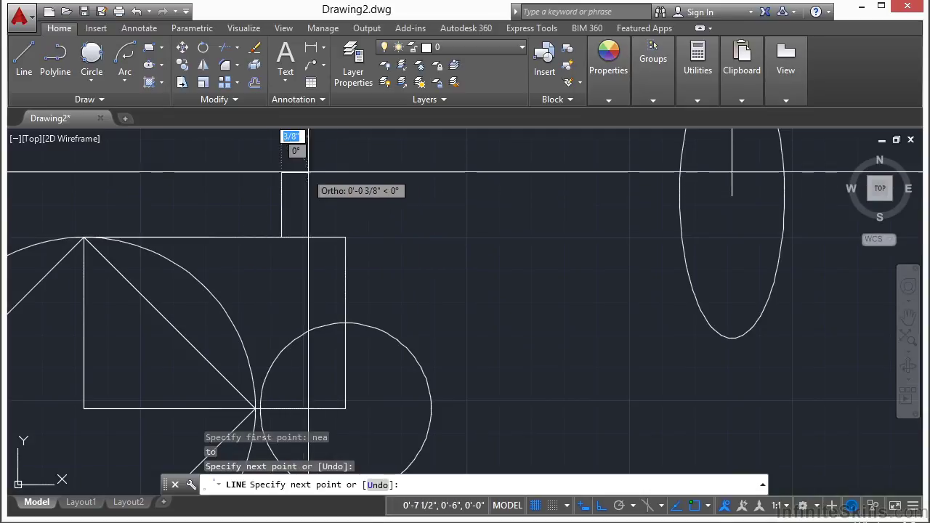
pyautogui.click(301, 173)
pyautogui.press('Return')
pyautogui.scroll(-2, 307, 252)
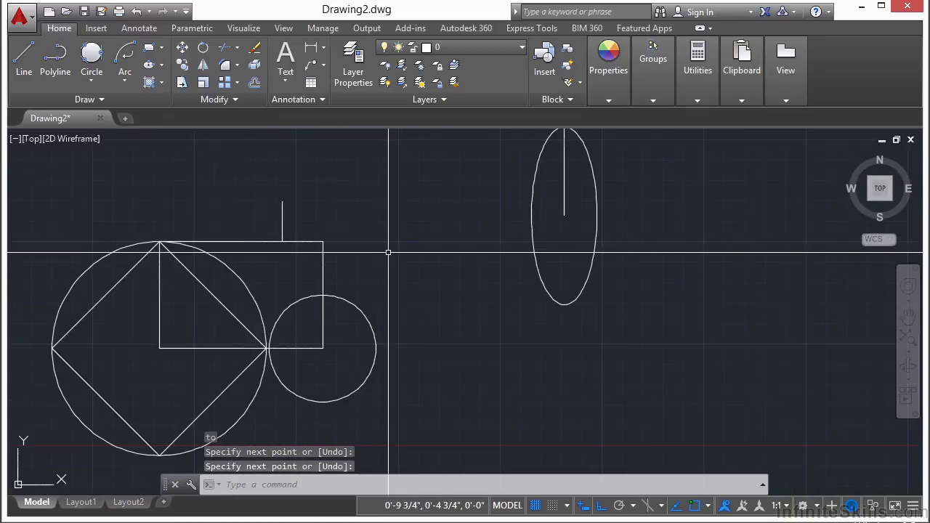
# Review the Apparent intersection and Parallel snap modes in the drafting settings and leave them without changes
pyautogui.write('OS')
pyautogui.press('Return')
pyautogui.moveTo(540, 275)
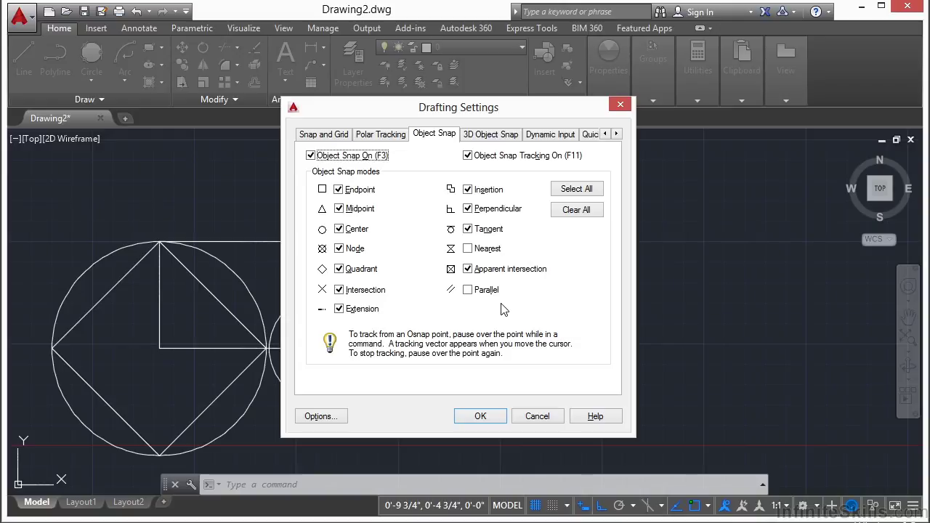
pyautogui.click(534, 418)
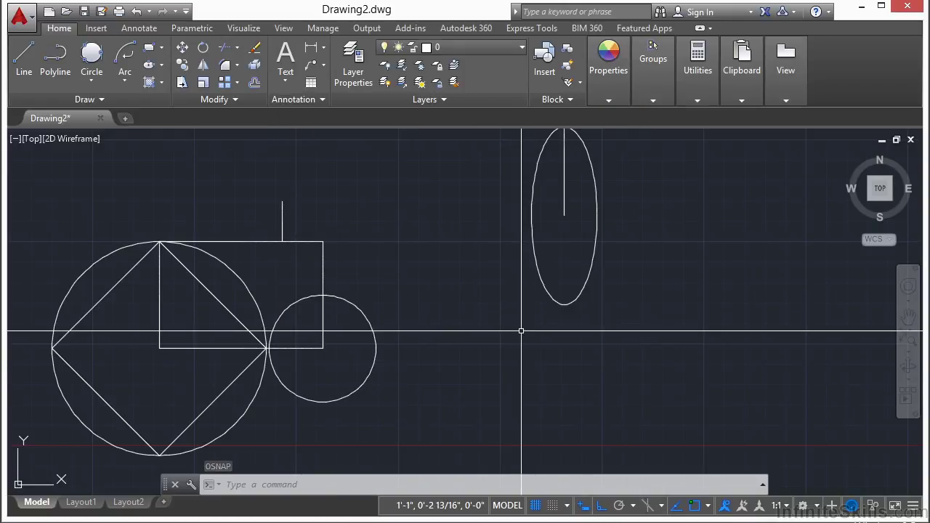